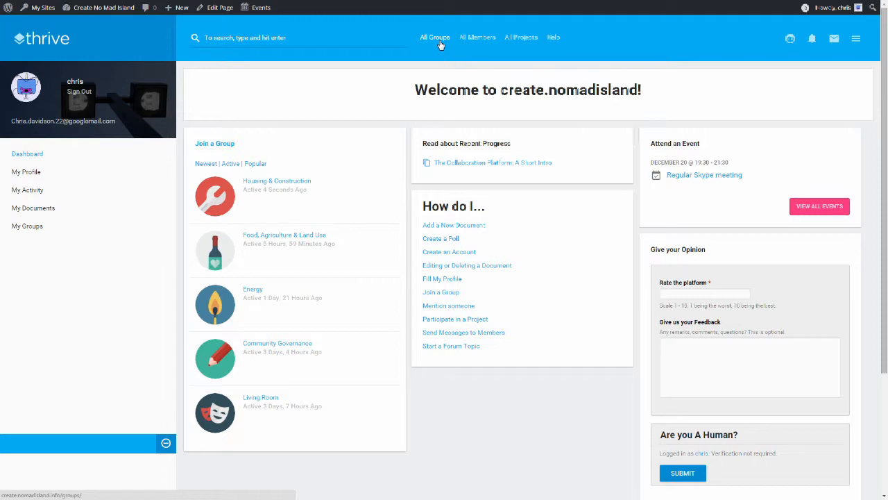
# Open the Community Governance group from the list of all groups and join it
pyautogui.click(427, 39)
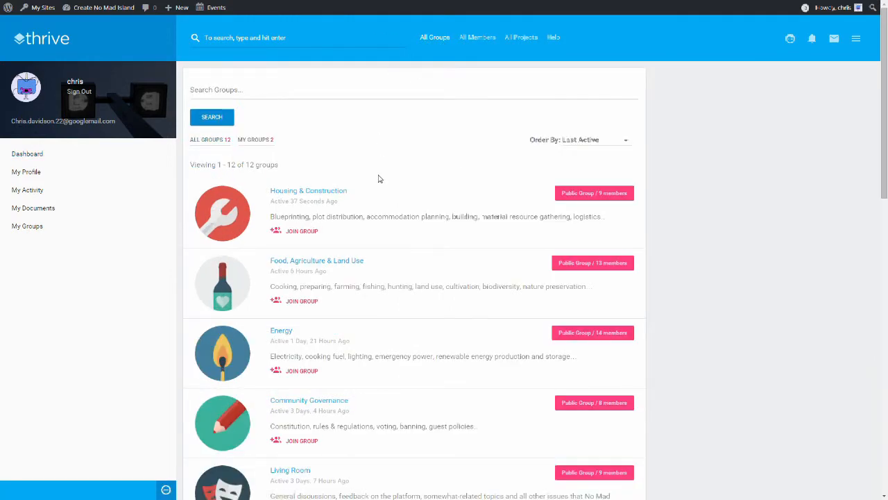
pyautogui.scroll(-3, 379, 176)
pyautogui.scroll(3, 333, 239)
pyautogui.scroll(-3, 334, 233)
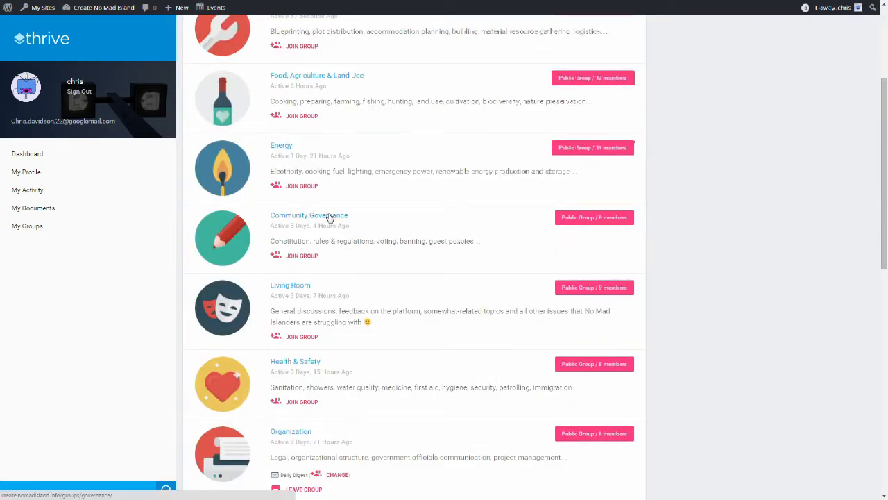
pyautogui.click(329, 217)
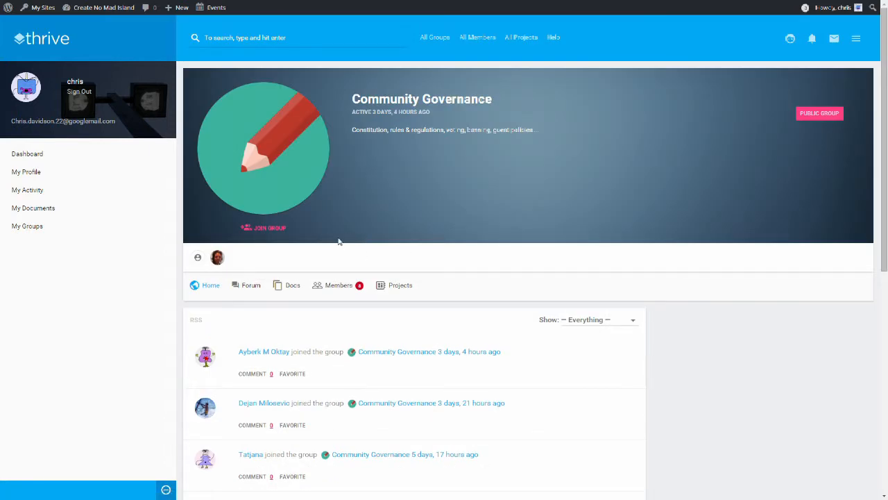
pyautogui.click(271, 235)
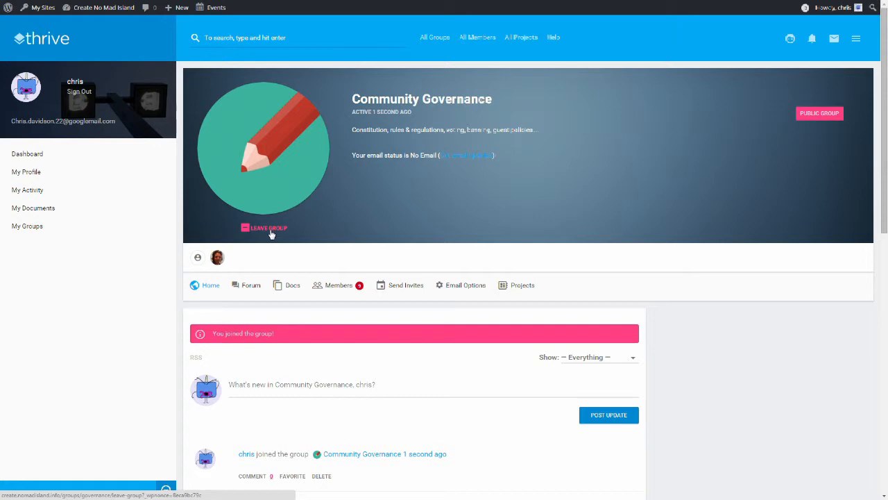
# Examine the Community Governance group's activity feed and the new-topic form in its forum
pyautogui.scroll(-1, 271, 236)
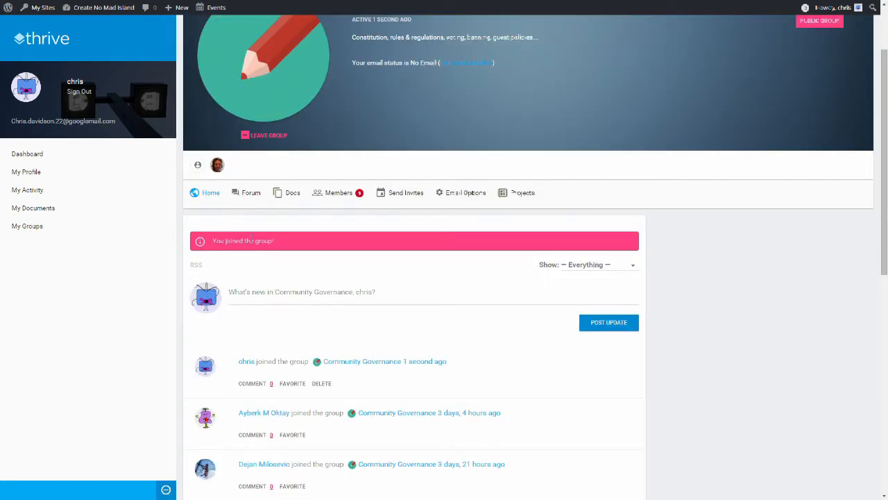
pyautogui.scroll(-3, 261, 249)
pyautogui.scroll(2, 333, 312)
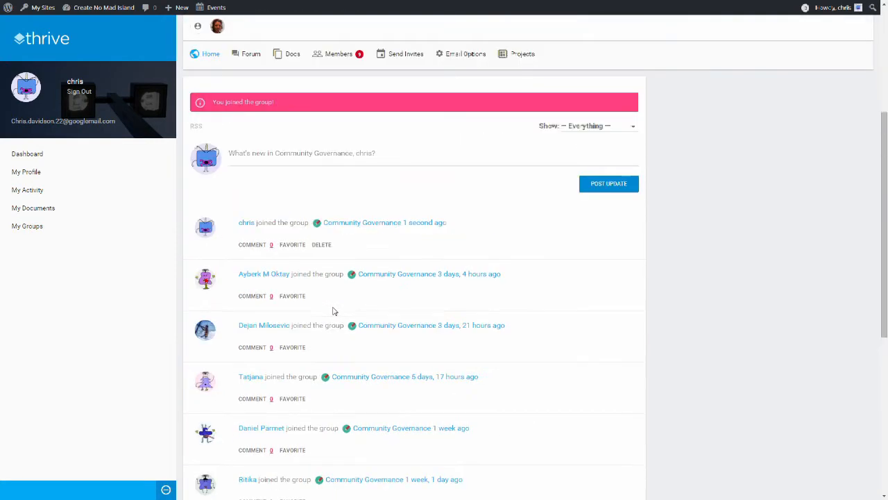
pyautogui.scroll(1, 333, 311)
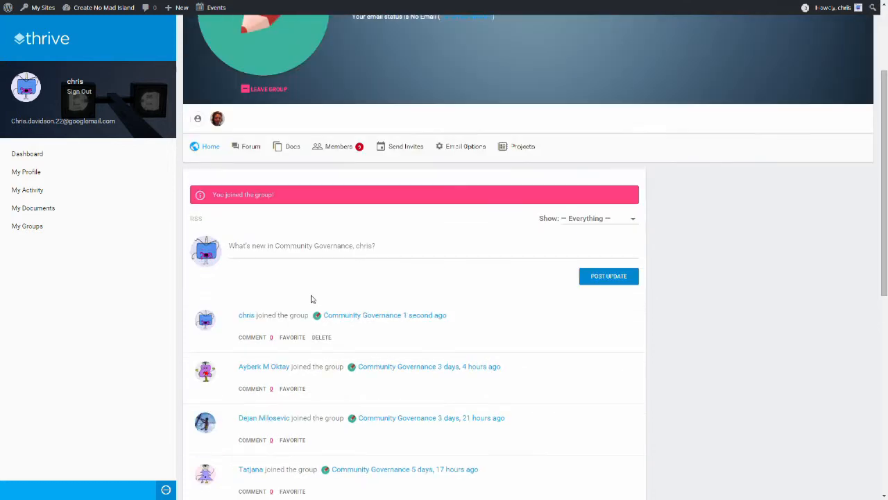
pyautogui.click(246, 148)
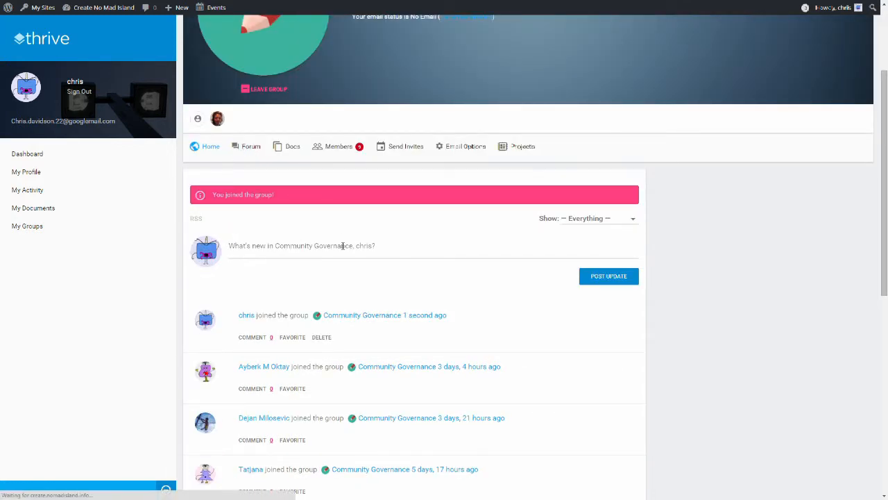
pyautogui.scroll(-1, 351, 243)
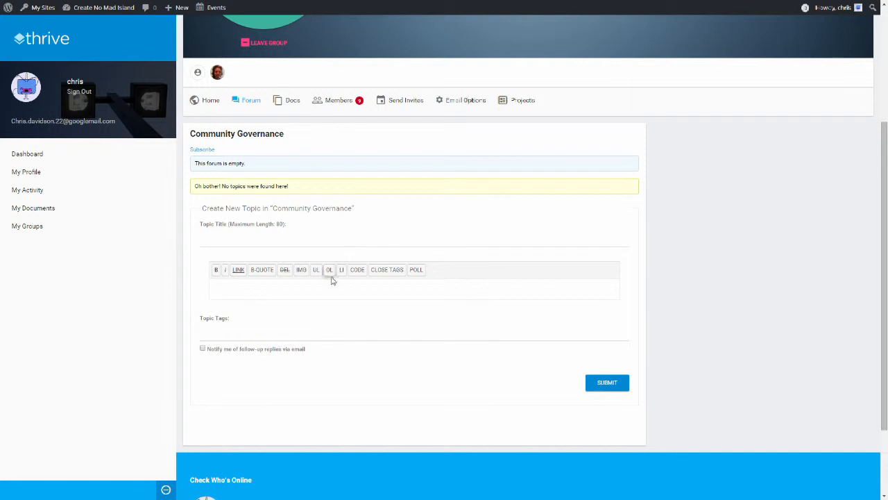
pyautogui.click(257, 235)
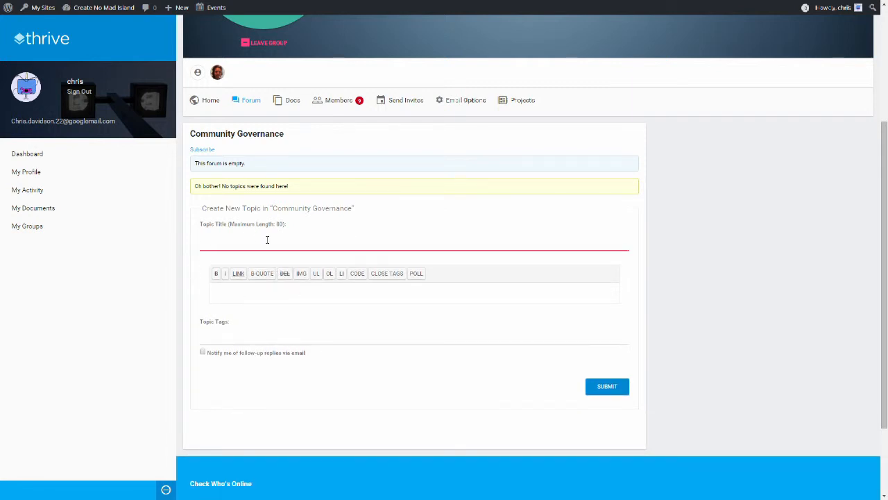
pyautogui.click(274, 293)
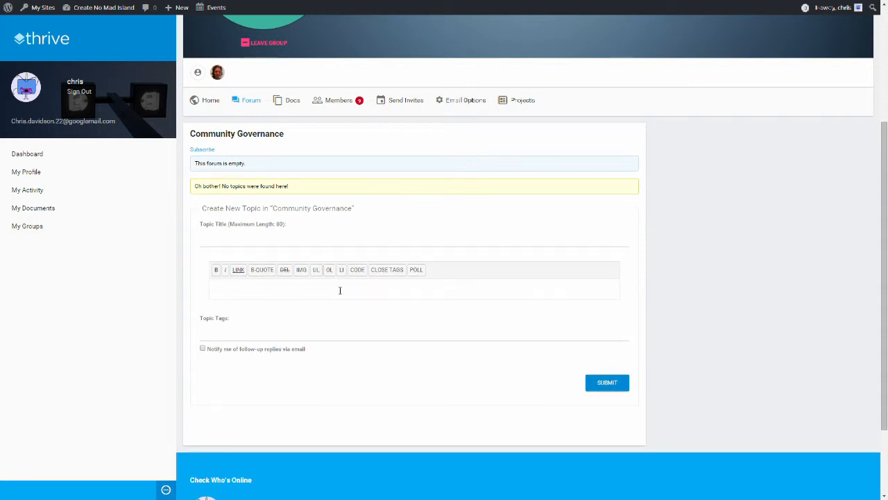
# Create a project named "Test" with the details "Describes", assigned to the Community Governance group
pyautogui.scroll(3, 347, 291)
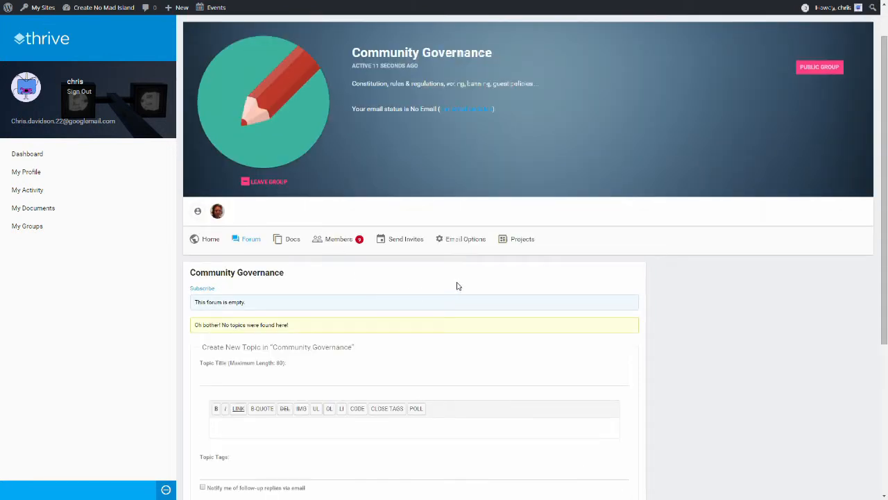
pyautogui.click(522, 240)
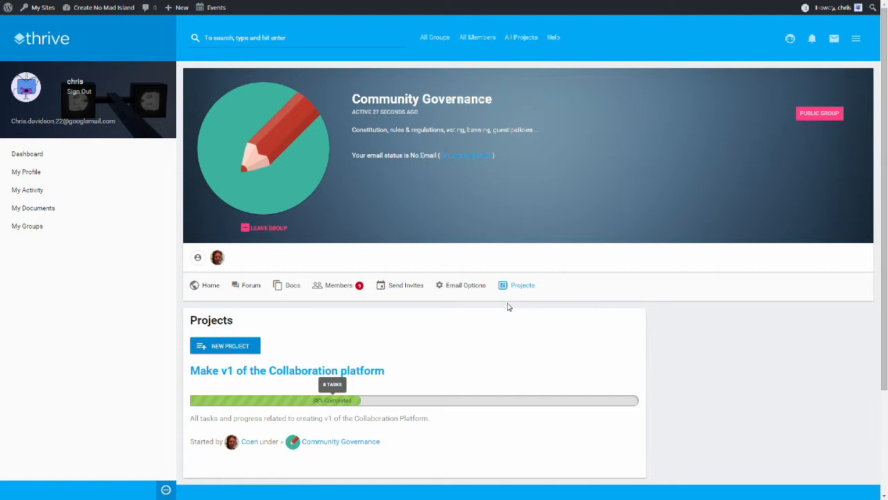
pyautogui.scroll(-2, 407, 258)
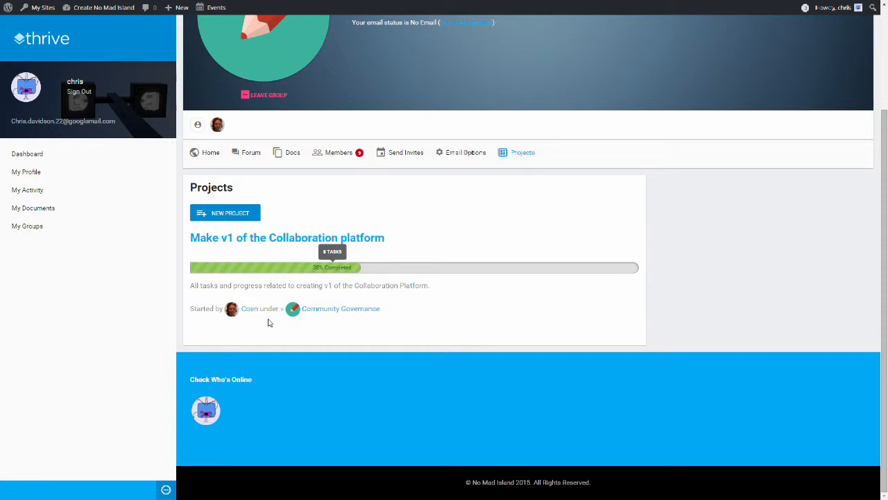
pyautogui.click(236, 216)
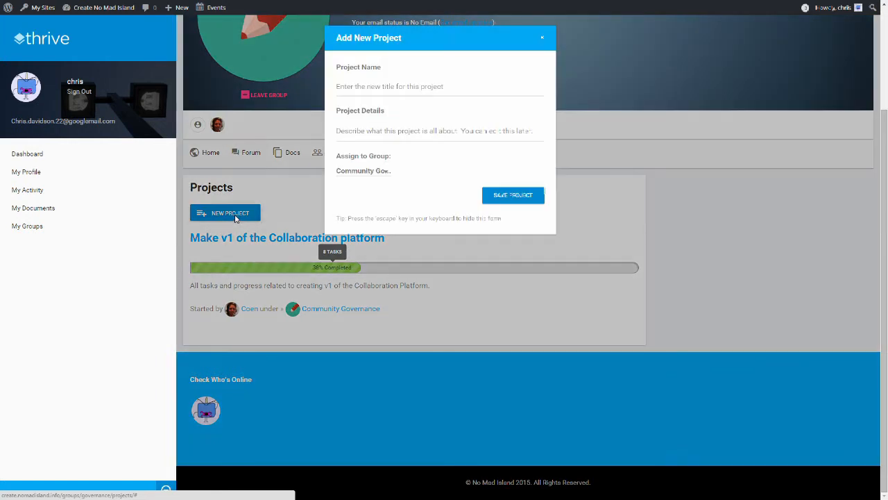
pyautogui.click(433, 89)
pyautogui.write('Test')
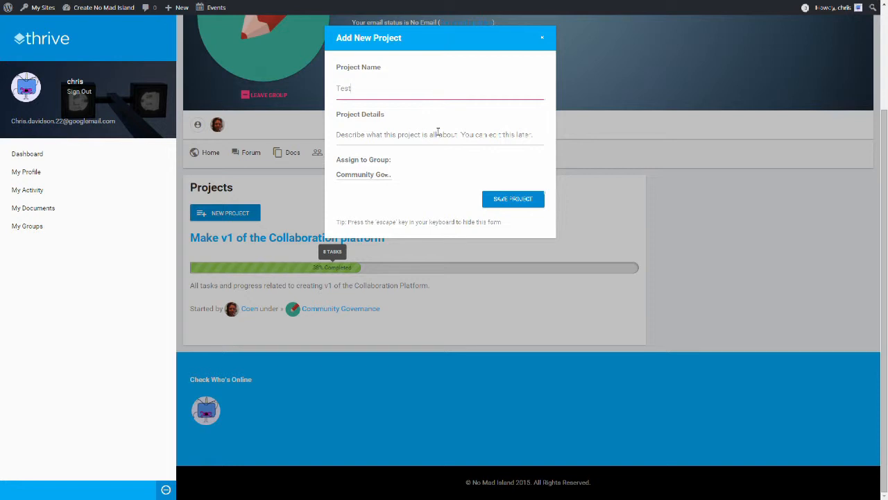
pyautogui.click(438, 131)
pyautogui.write('Des')
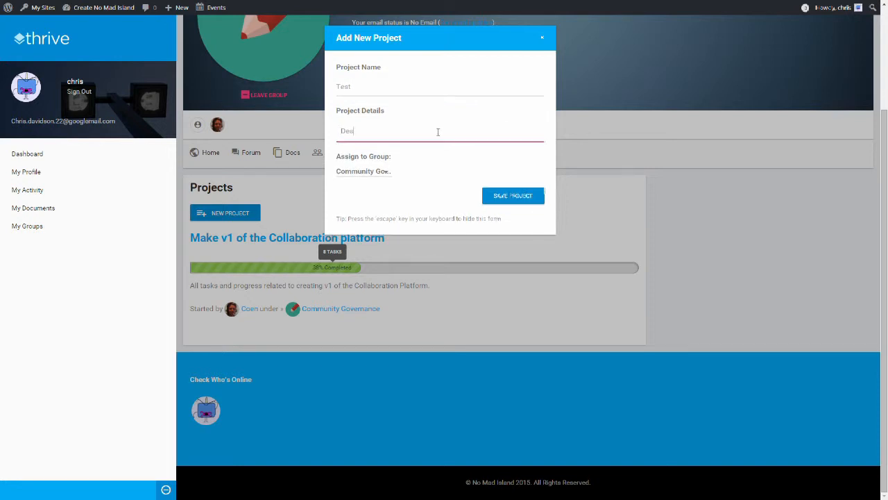
pyautogui.write('cribes')
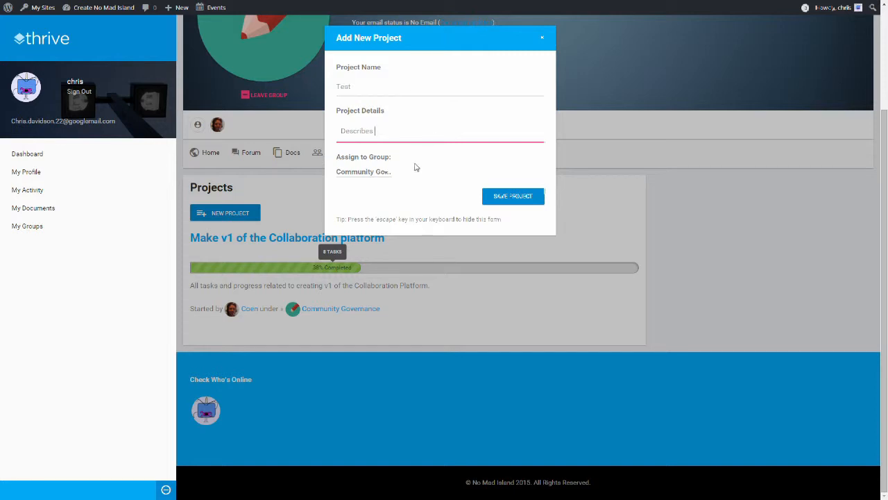
pyautogui.click(385, 173)
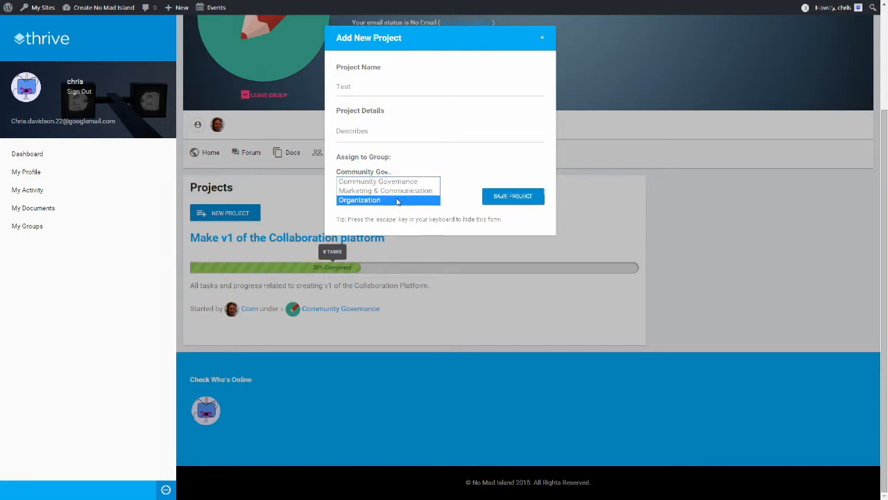
pyautogui.click(512, 197)
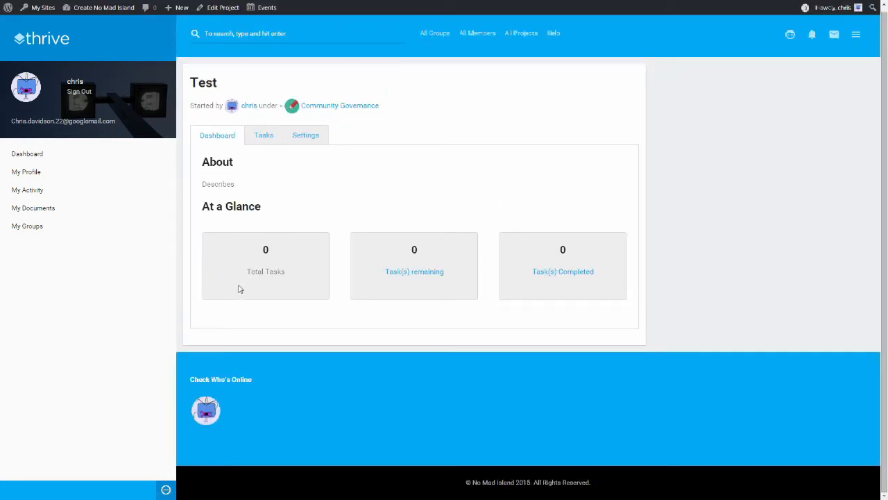
# Start a new task in the Test project and title it "tast"
pyautogui.click(265, 135)
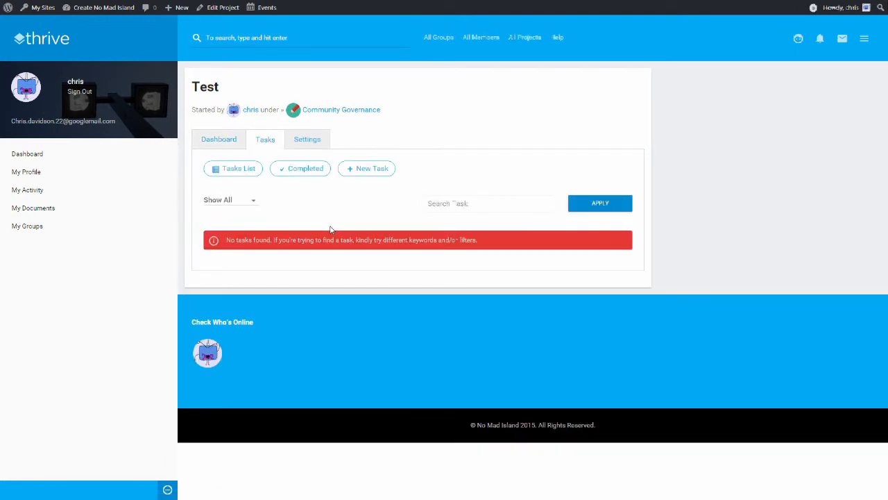
pyautogui.click(353, 173)
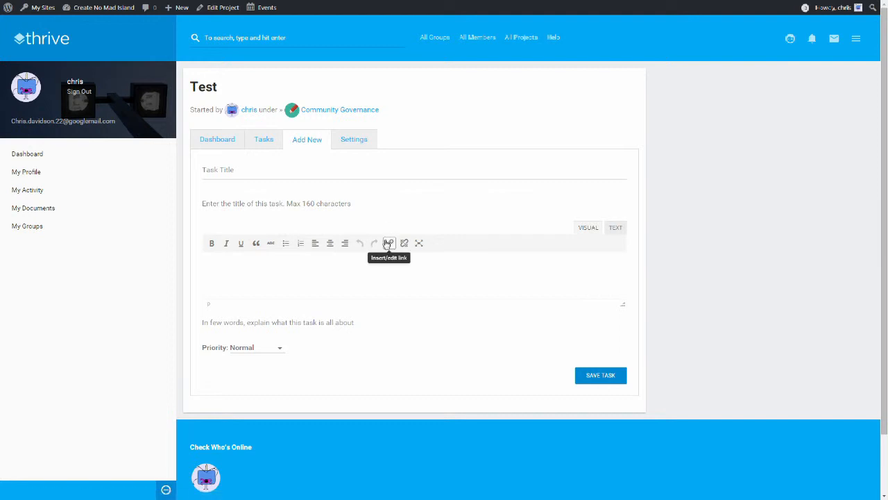
pyautogui.click(300, 179)
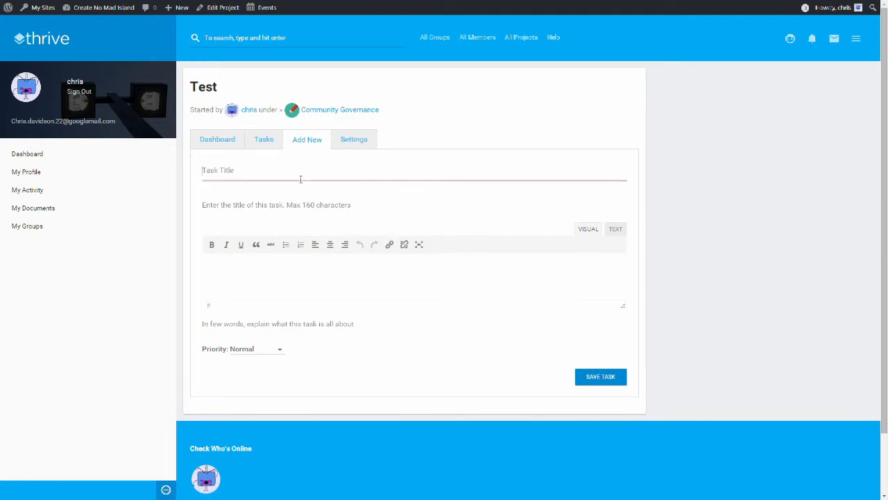
pyautogui.write('h')
pyautogui.press('BackSpace')
pyautogui.write('test')
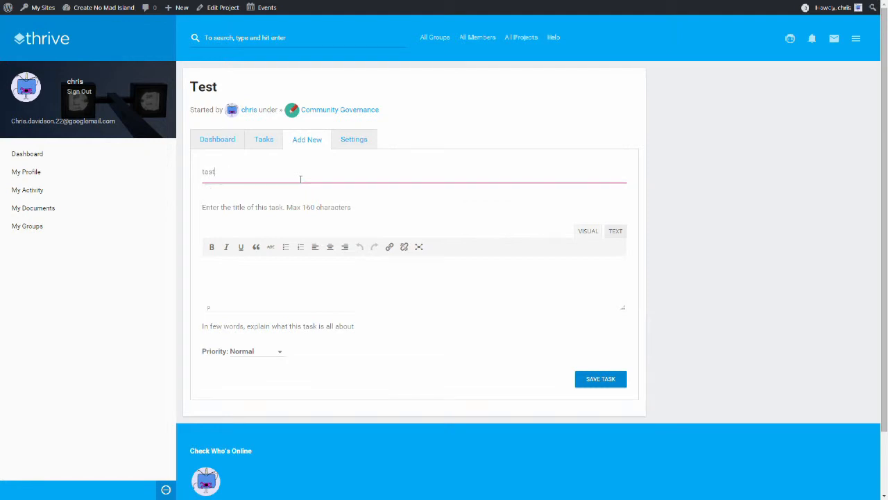
# Enter "task description" as the new task's description and save the task with Normal priority
pyautogui.click(292, 211)
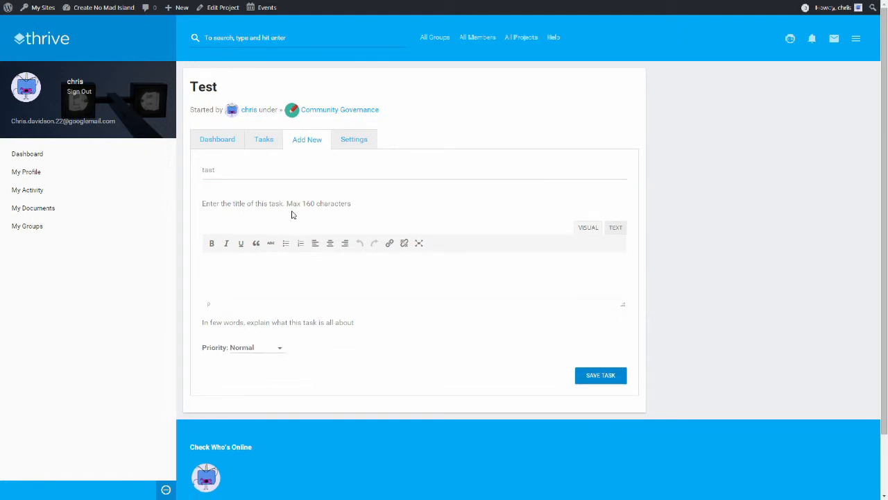
pyautogui.write('tast')
pyautogui.write(' description')
pyautogui.click(276, 349)
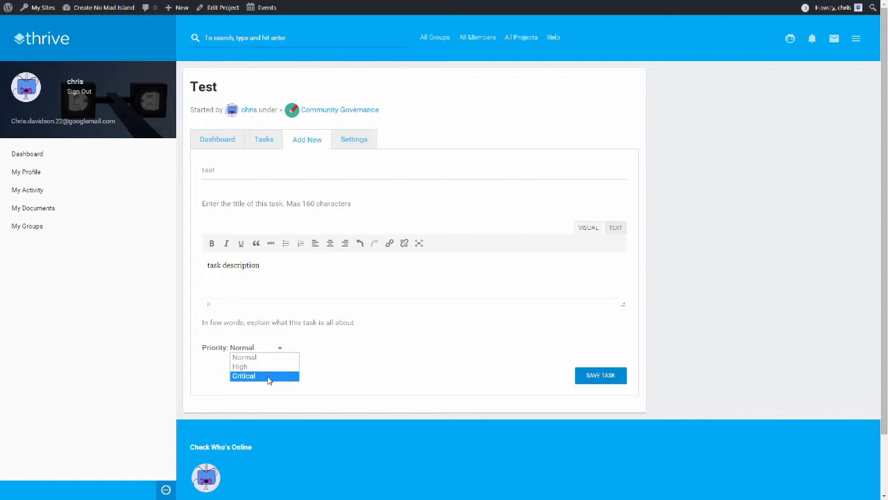
pyautogui.click(269, 379)
pyautogui.click(600, 375)
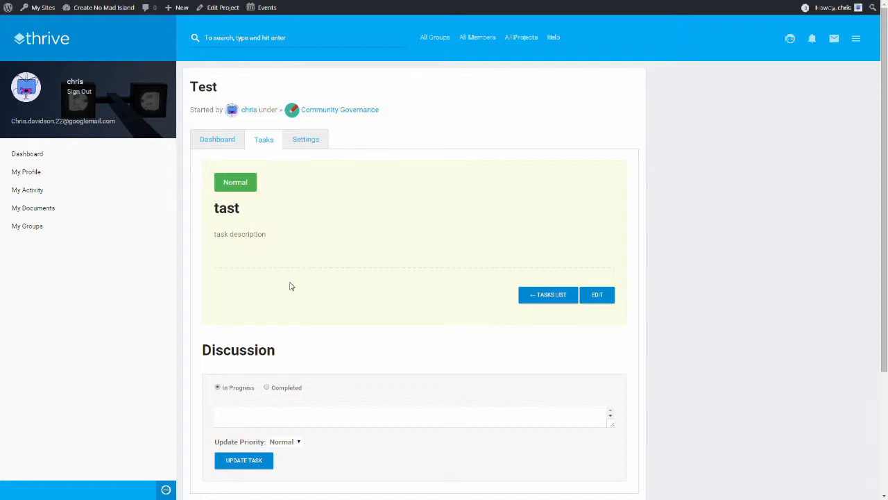
# Set the task's status to Completed in its discussion section
pyautogui.scroll(-2, 289, 286)
pyautogui.scroll(2, 336, 291)
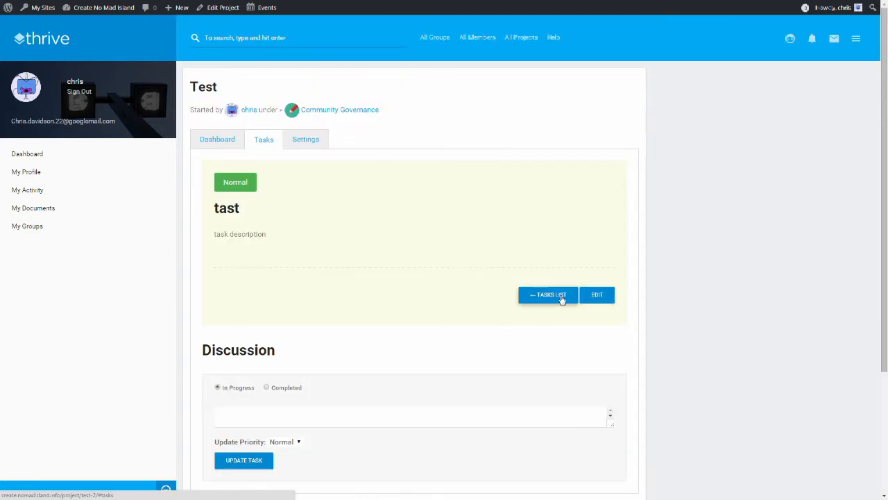
pyautogui.scroll(-2, 561, 299)
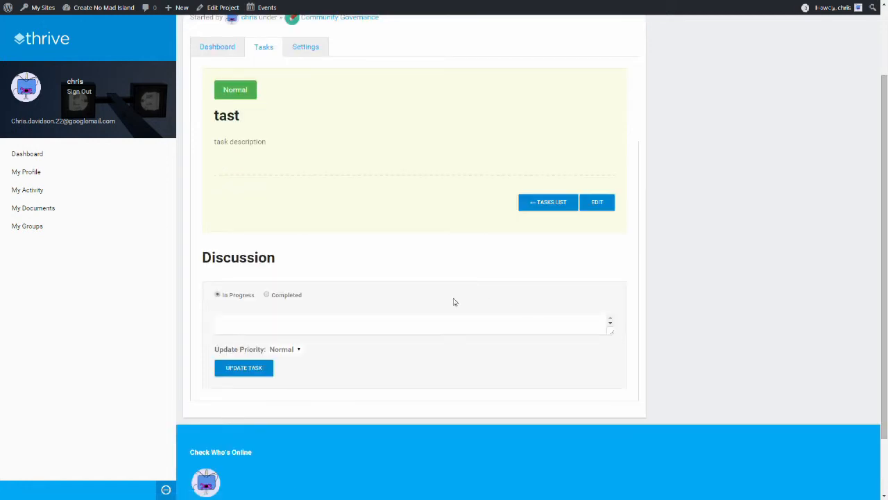
pyautogui.click(251, 328)
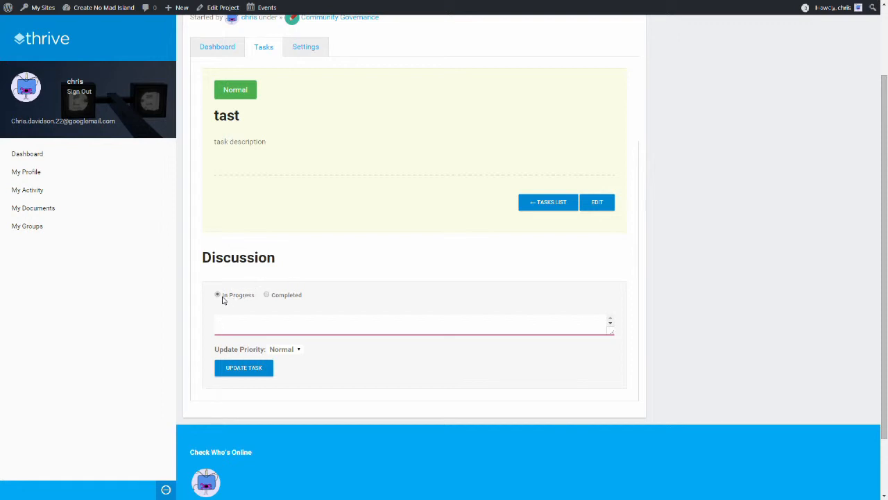
pyautogui.click(266, 295)
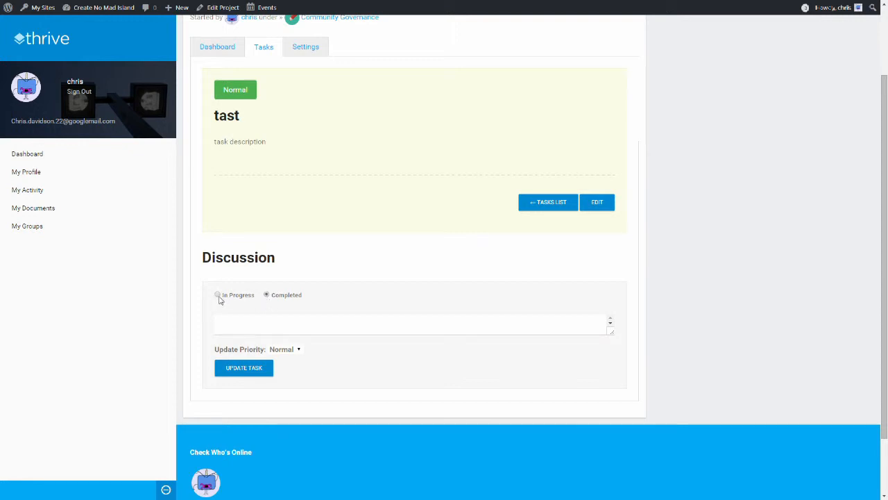
# Add the comment "what has happened" to the task, set its priority to High, and submit the task update
pyautogui.click(297, 325)
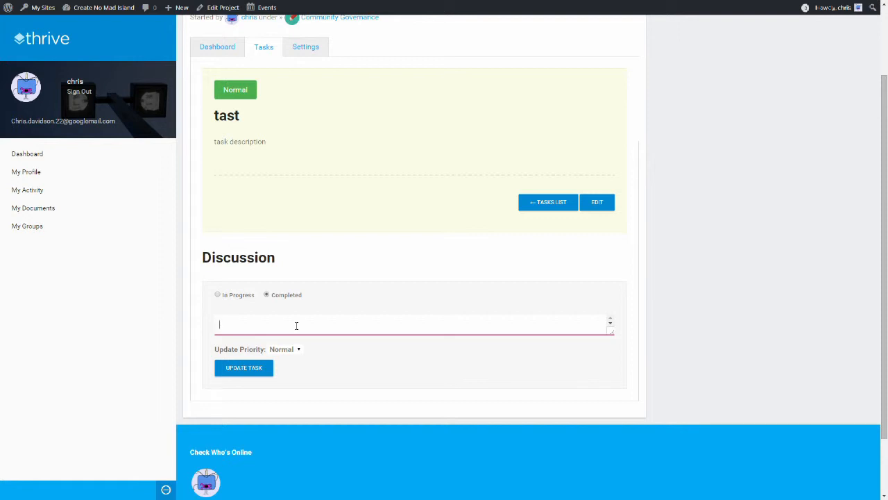
pyautogui.write('what ')
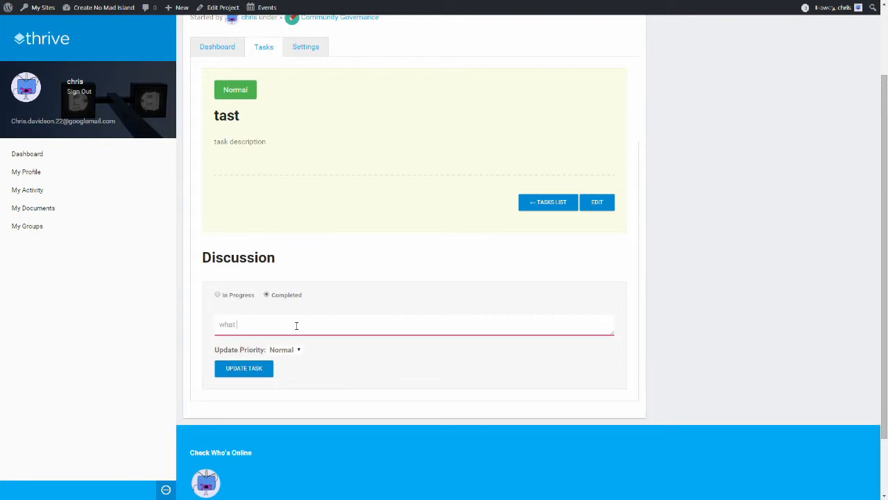
pyautogui.write('has happened')
pyautogui.click(298, 351)
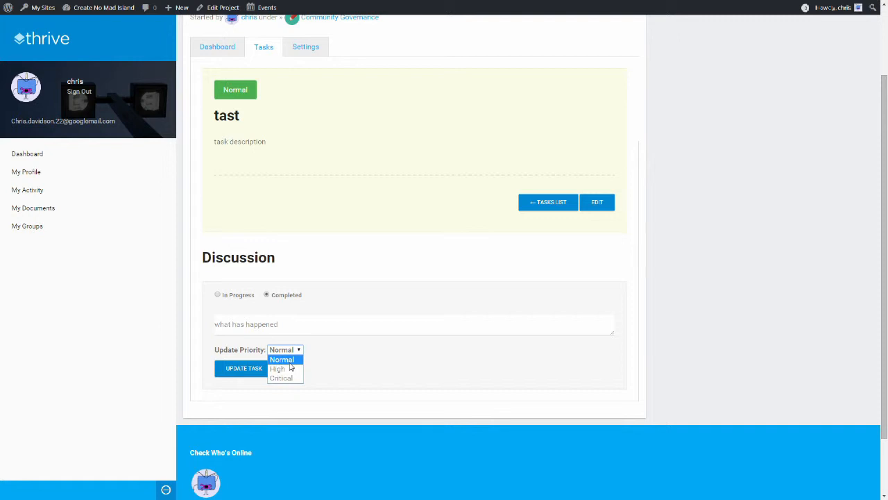
pyautogui.click(291, 370)
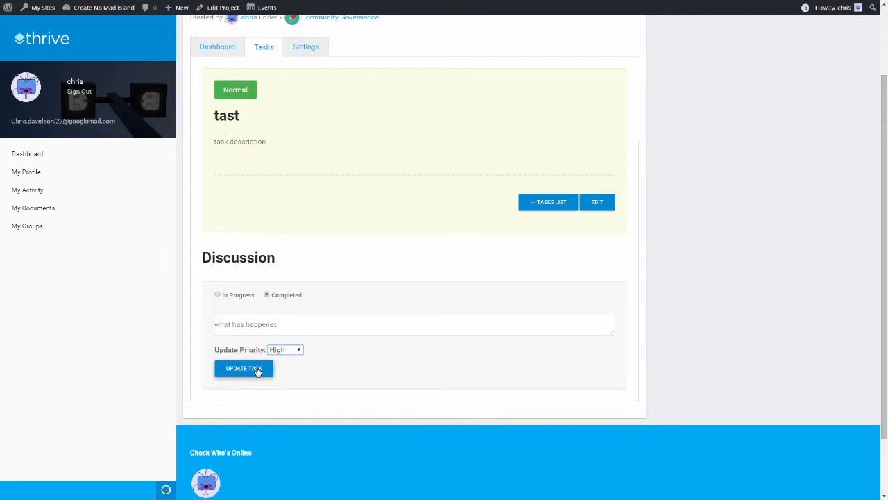
pyautogui.click(257, 372)
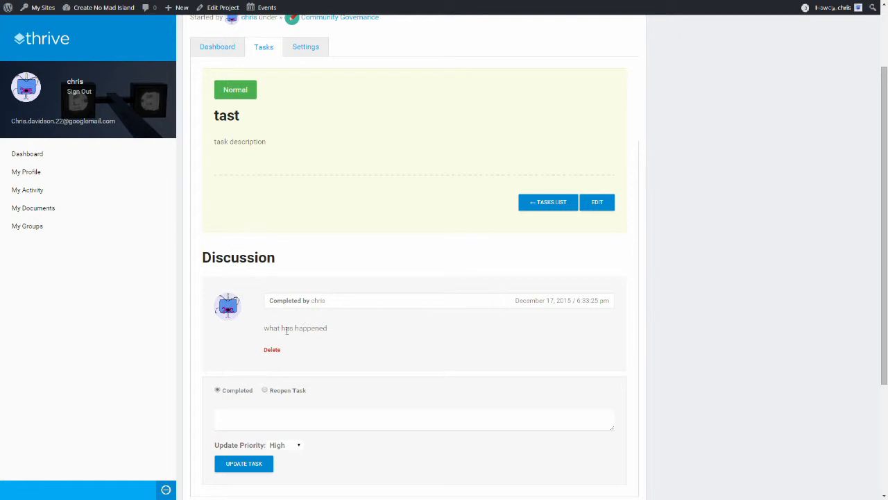
pyautogui.scroll(-2, 308, 362)
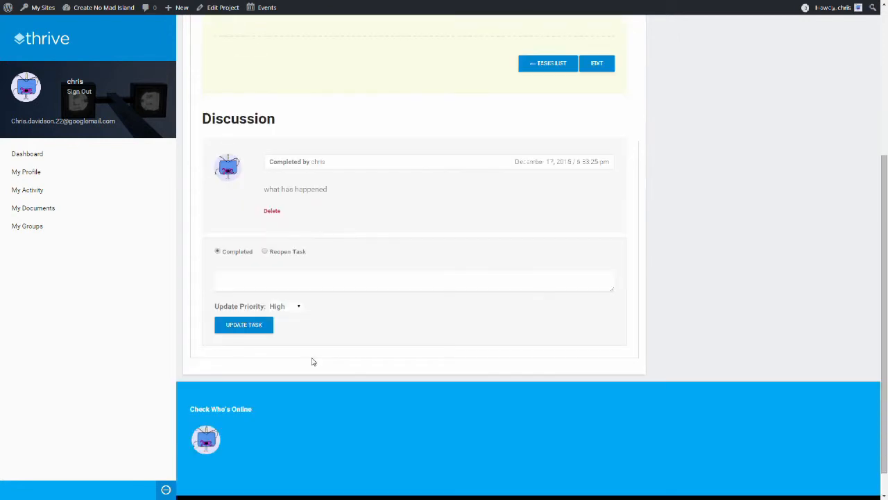
pyautogui.click(267, 331)
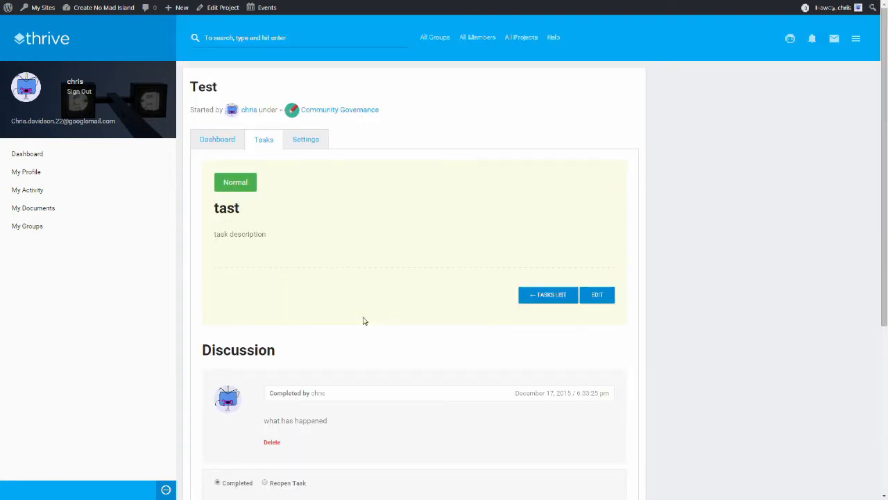
# Review the Test project's settings and its dashboard overview
pyautogui.click(298, 142)
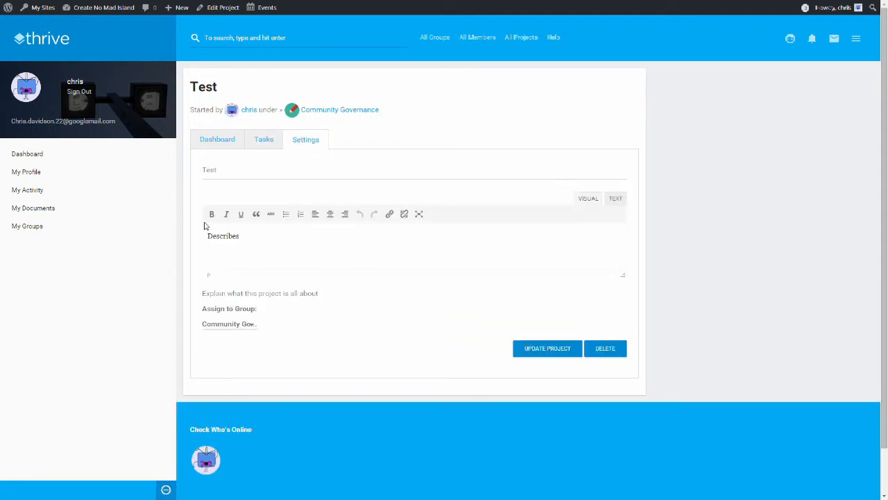
pyautogui.click(232, 141)
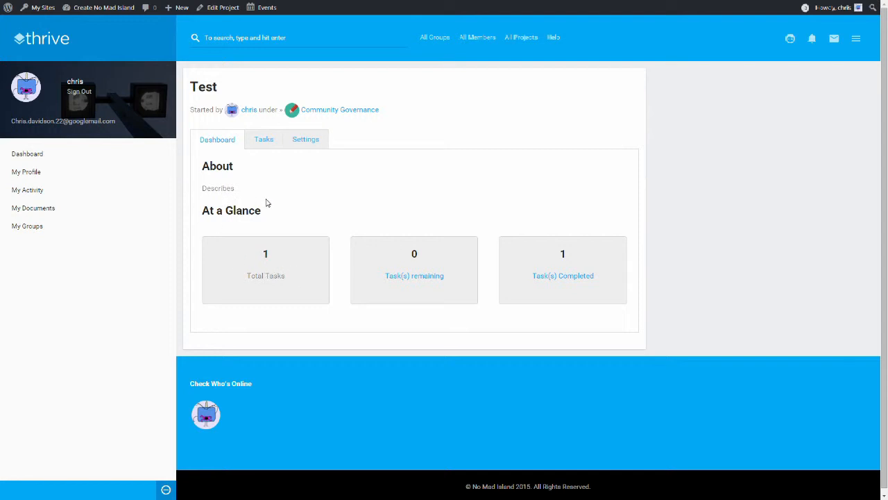
# Go to the Community Governance group's docs and start a new doc there
pyautogui.click(331, 112)
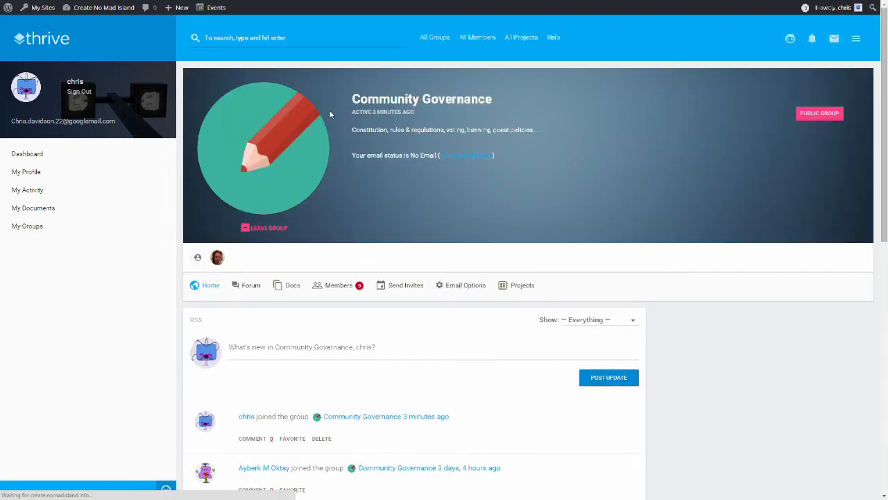
pyautogui.scroll(-1, 379, 170)
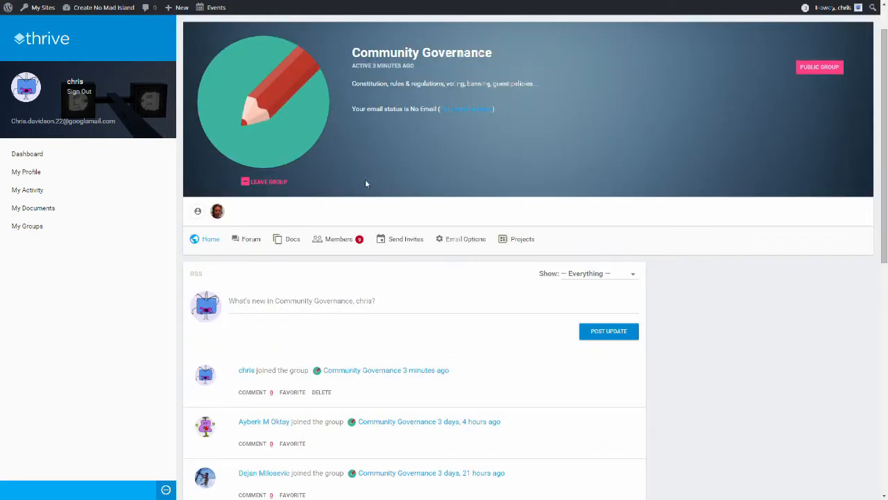
pyautogui.click(291, 244)
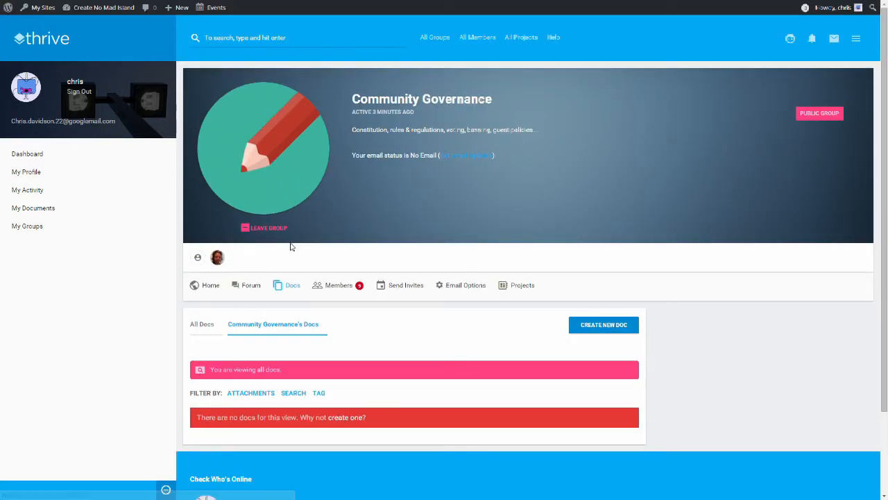
pyautogui.scroll(-3, 292, 247)
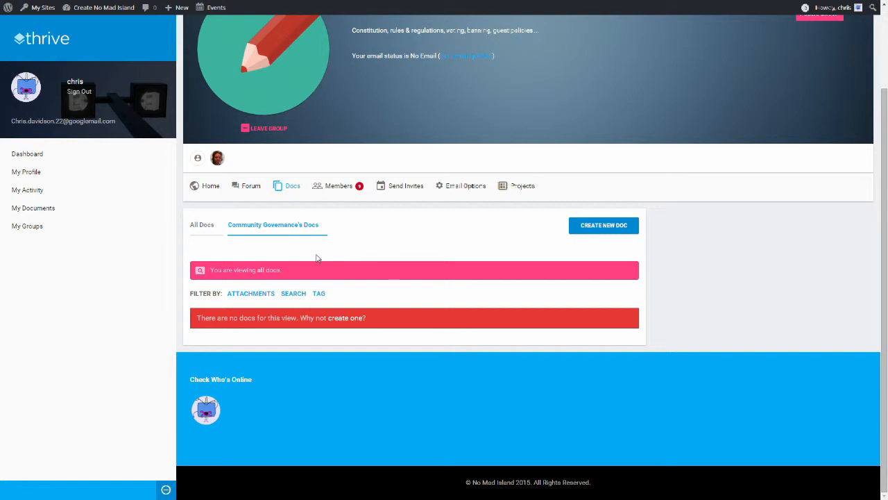
pyautogui.click(613, 230)
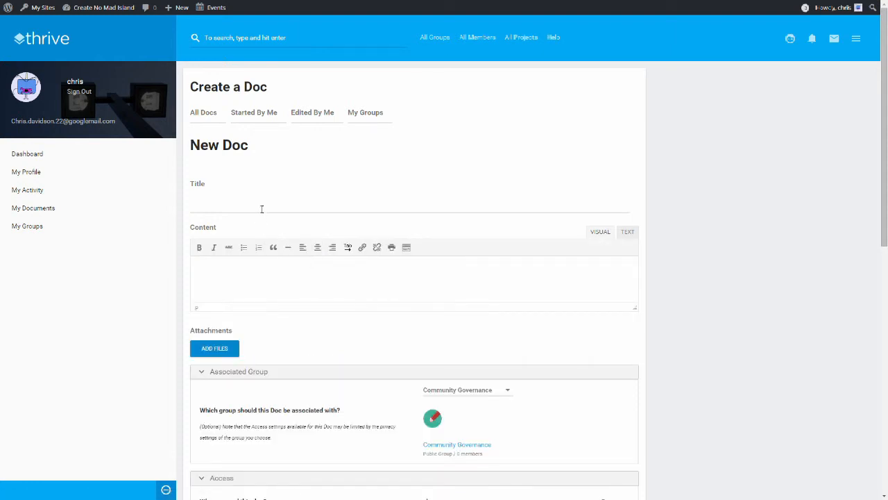
# Title the new doc "hello" and enter "content" as its body text
pyautogui.click(262, 209)
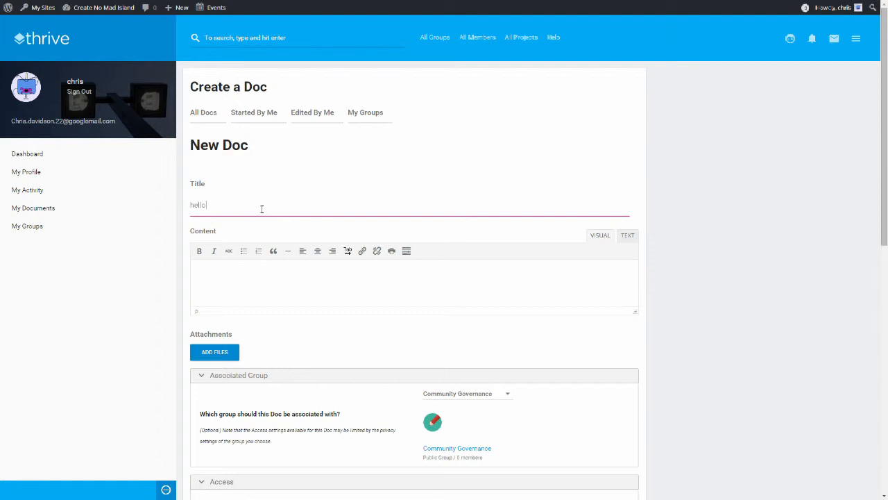
pyautogui.click(257, 275)
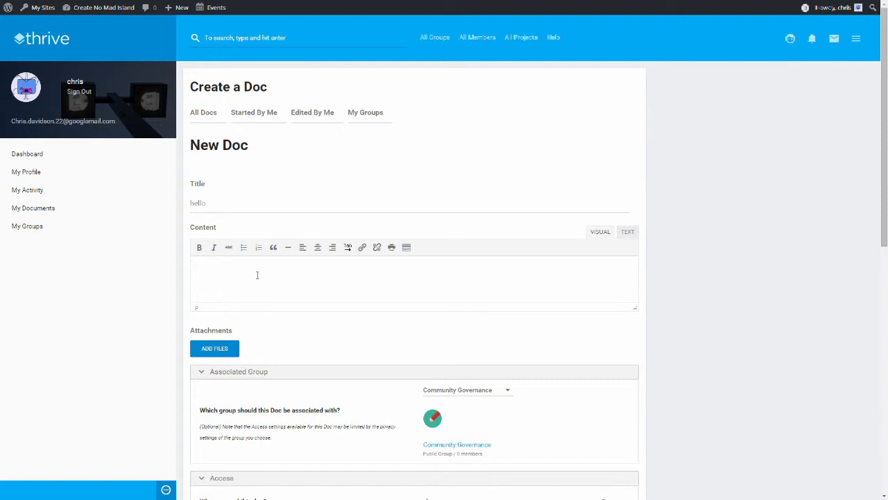
pyautogui.write('content')
pyautogui.scroll(-4, 309, 280)
pyautogui.scroll(4, 314, 276)
pyautogui.moveTo(262, 282); pyautogui.dragTo(149, 278)
pyautogui.moveTo(245, 269); pyautogui.dragTo(167, 271)
# View the file upload options for the doc's attachments and close them without adding a file
pyautogui.scroll(-1, 305, 289)
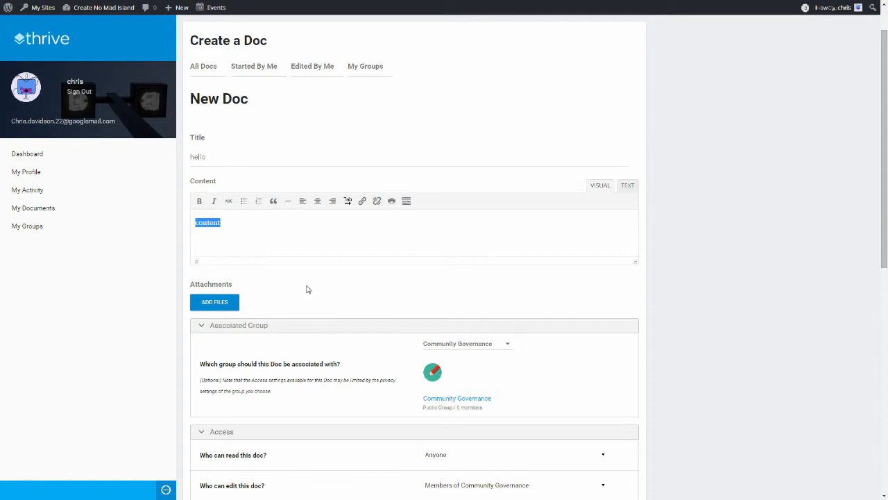
pyautogui.scroll(-1, 299, 290)
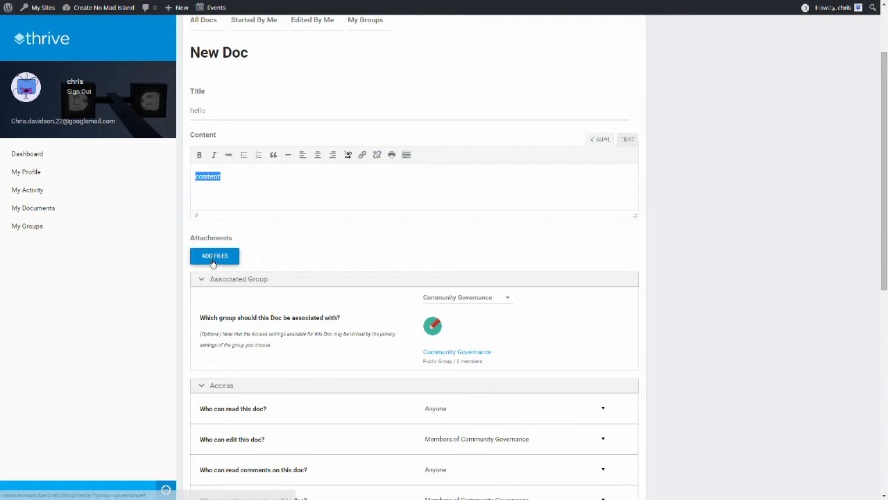
pyautogui.click(213, 256)
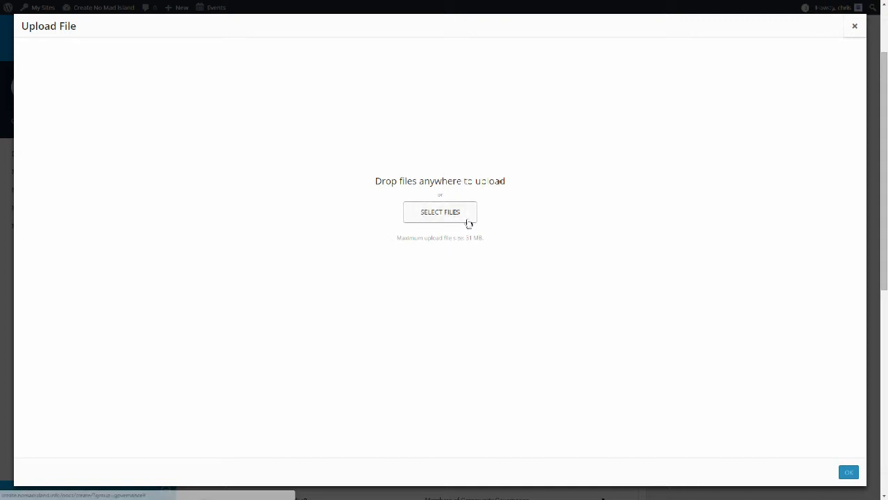
pyautogui.click(855, 27)
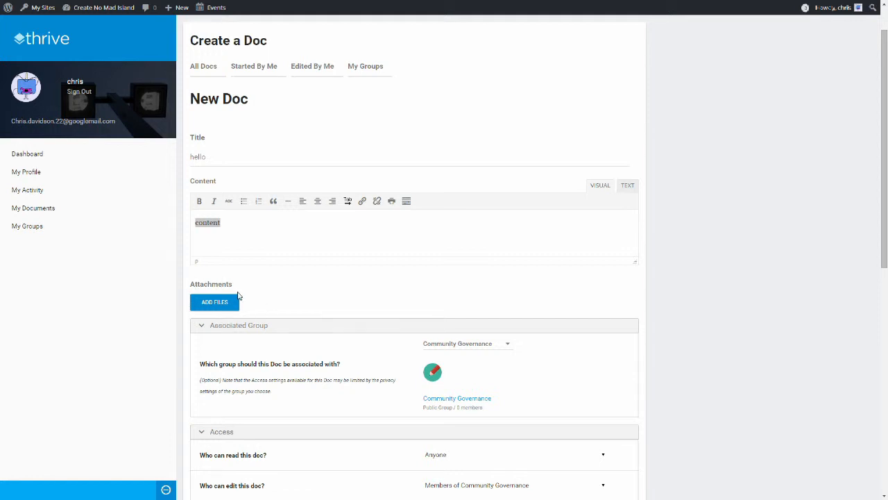
# Review the doc's group, access, tag and parent settings and save the doc with its default settings
pyautogui.doubleClick(210, 162)
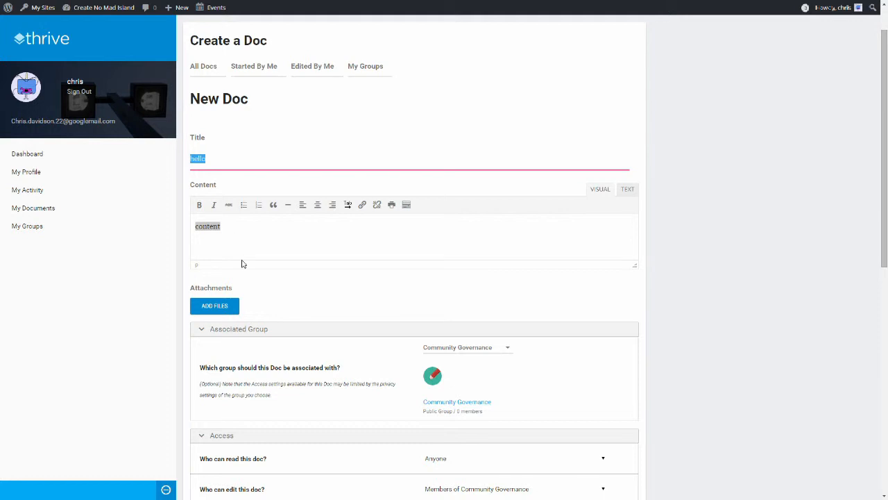
pyautogui.scroll(-1, 243, 262)
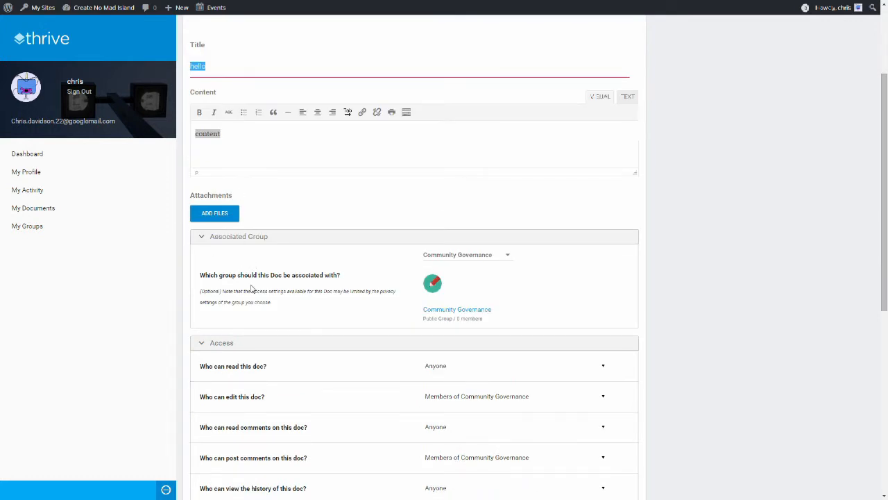
pyautogui.scroll(-1, 251, 287)
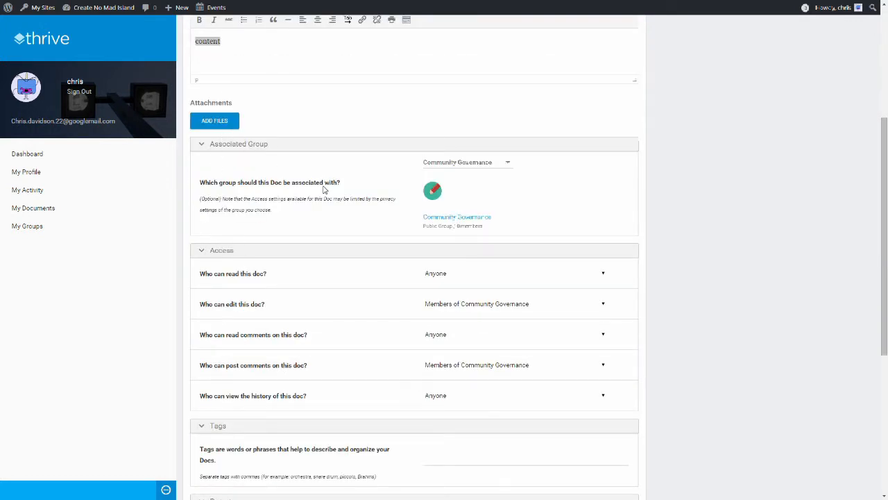
pyautogui.scroll(-1, 326, 190)
pyautogui.scroll(-1, 355, 222)
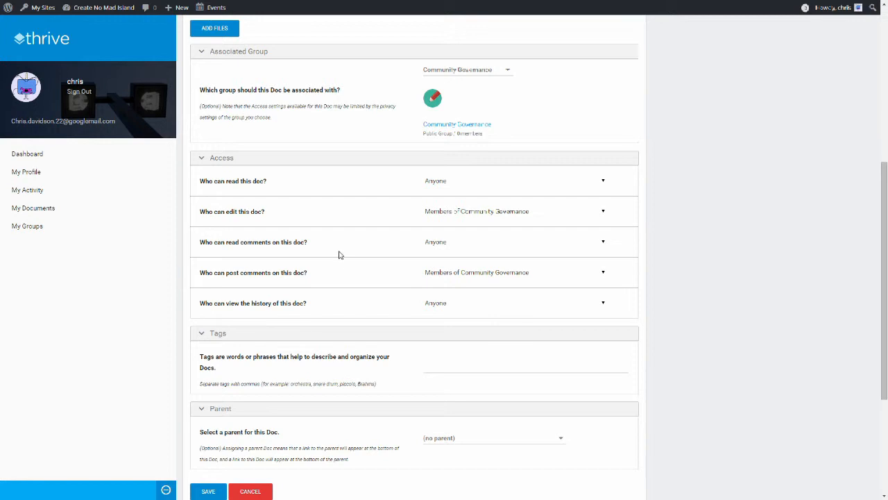
pyautogui.scroll(-4, 342, 259)
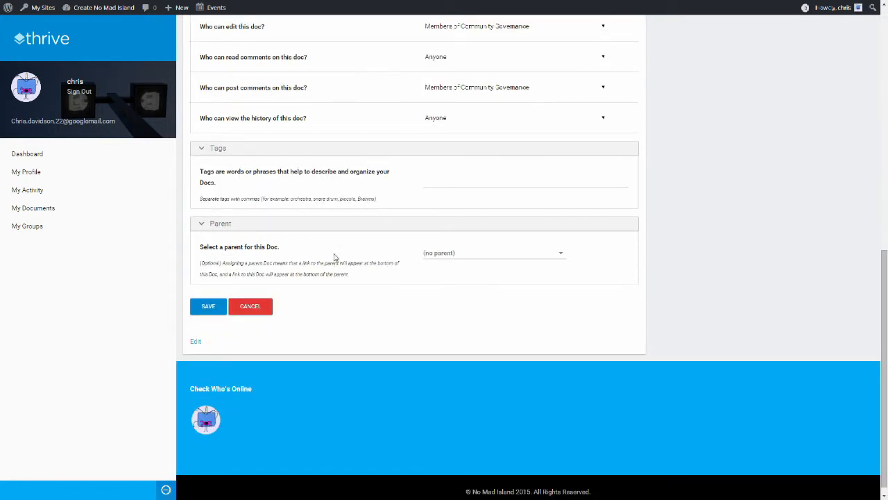
pyautogui.click(218, 300)
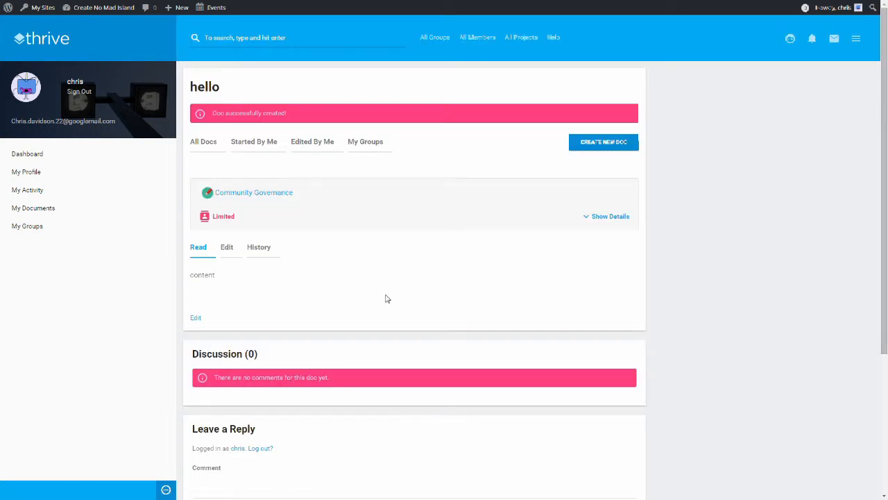
# Look over the saved hello doc and examine its revision history
pyautogui.scroll(-2, 387, 298)
pyautogui.scroll(2, 387, 298)
pyautogui.click(255, 254)
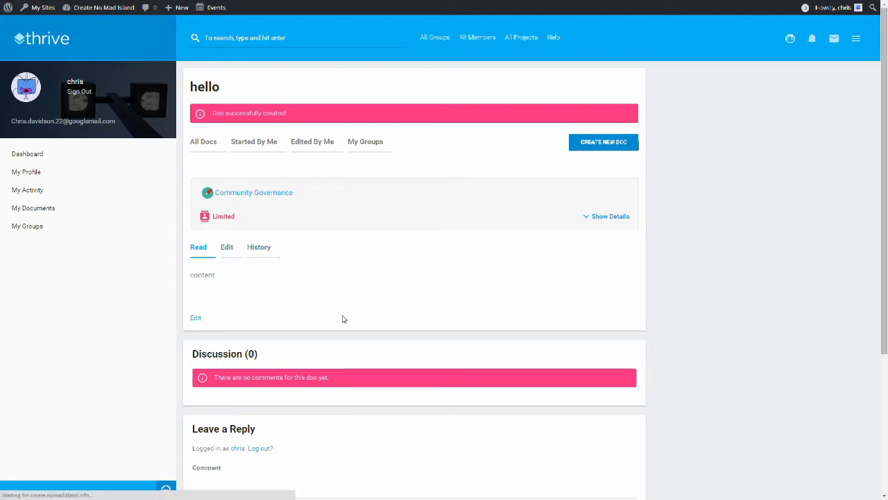
pyautogui.scroll(-2, 329, 292)
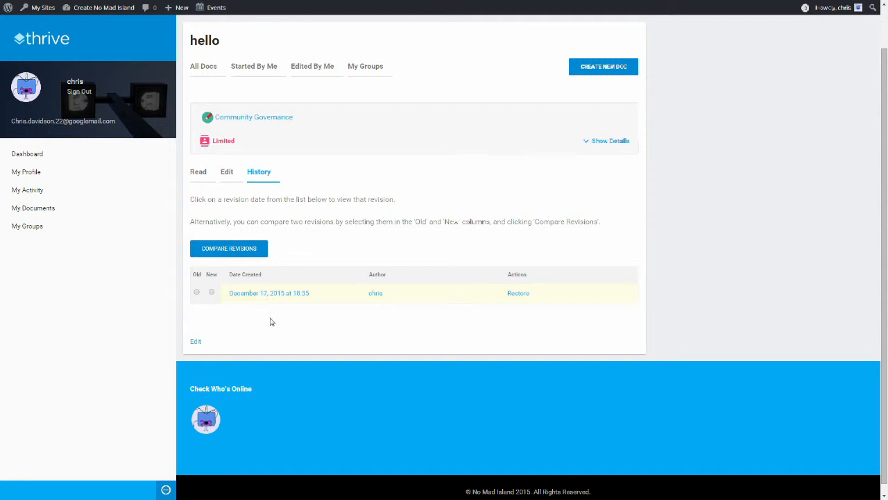
# Open the hello doc for editing and examine its permalink and editing options
pyautogui.click(227, 181)
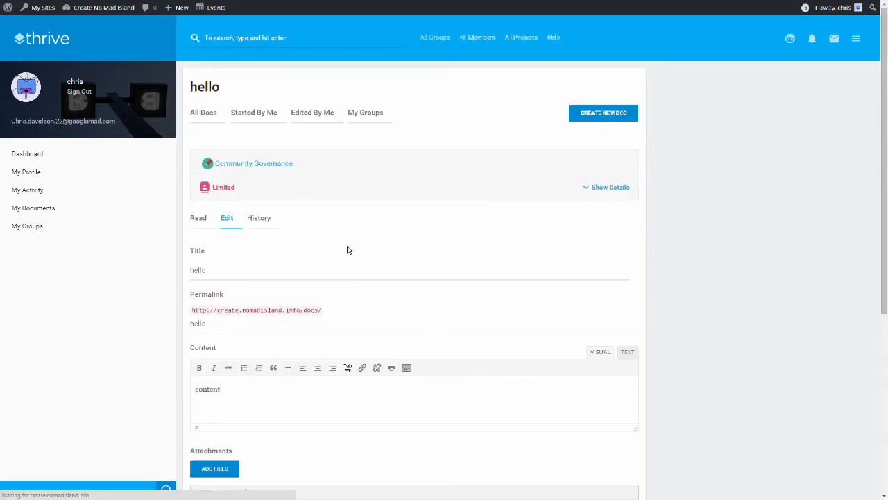
pyautogui.scroll(-2, 349, 257)
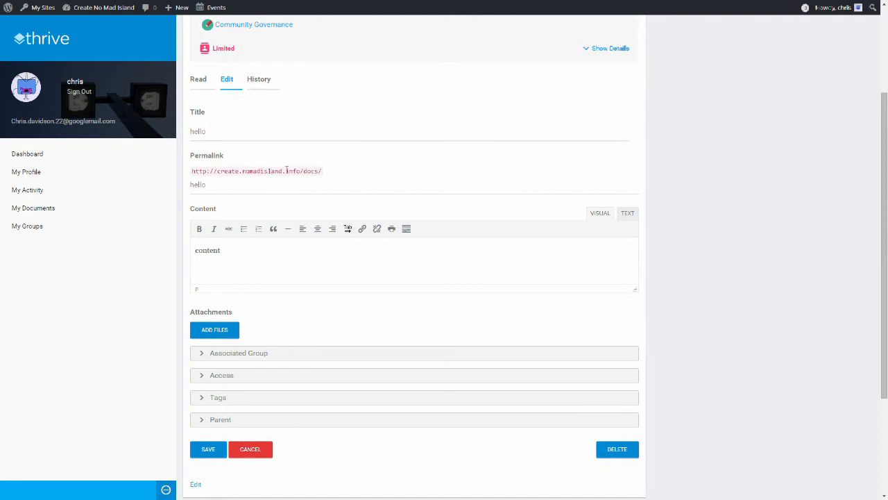
pyautogui.moveTo(324, 173); pyautogui.dragTo(186, 172)
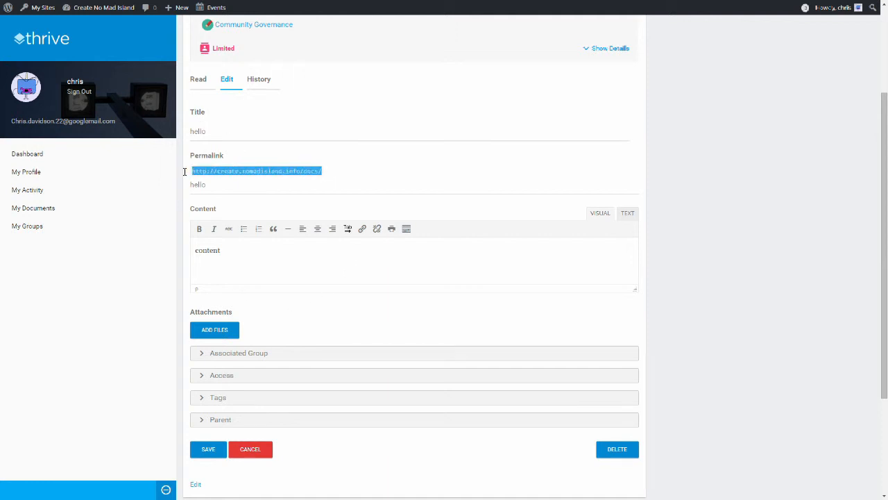
pyautogui.scroll(-2, 280, 265)
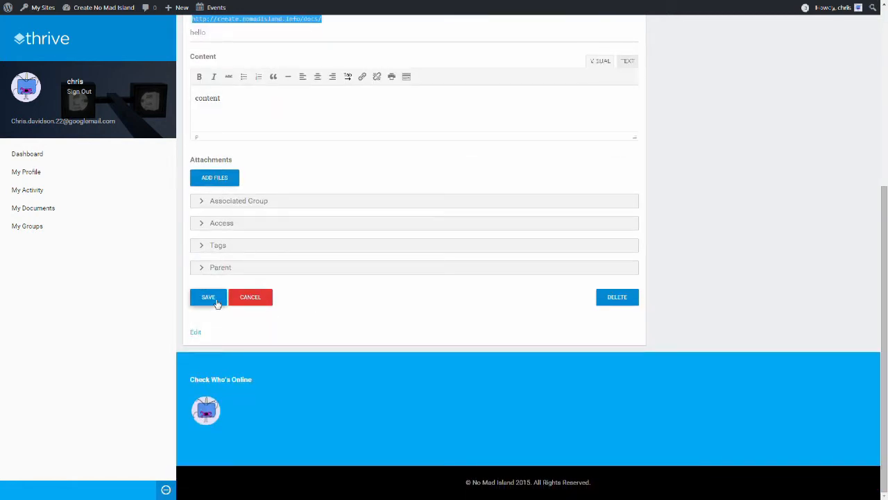
pyautogui.scroll(4, 216, 303)
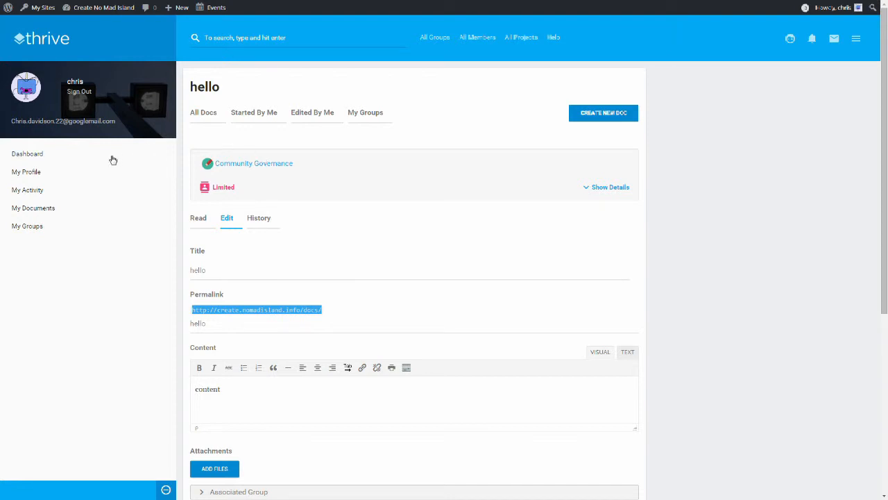
# Return to the Community Governance group from the list of all groups and view its activity feed
pyautogui.click(438, 47)
pyautogui.click(301, 192)
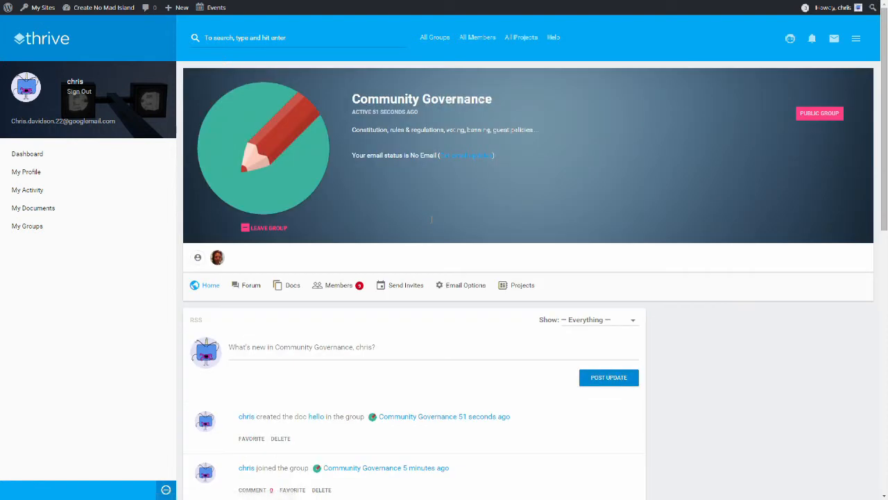
pyautogui.scroll(-2, 432, 219)
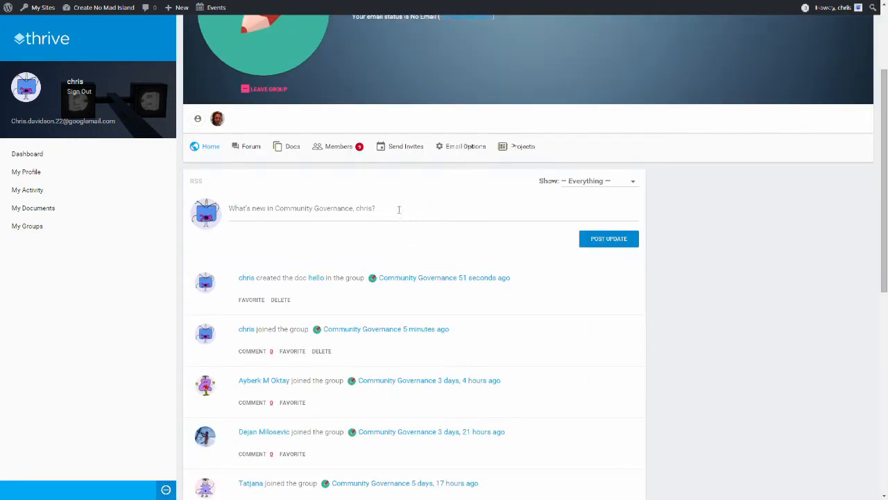
# Examine the Community Governance group's email subscription options, trying Weekly Summary Email and All Email without saving
pyautogui.click(463, 147)
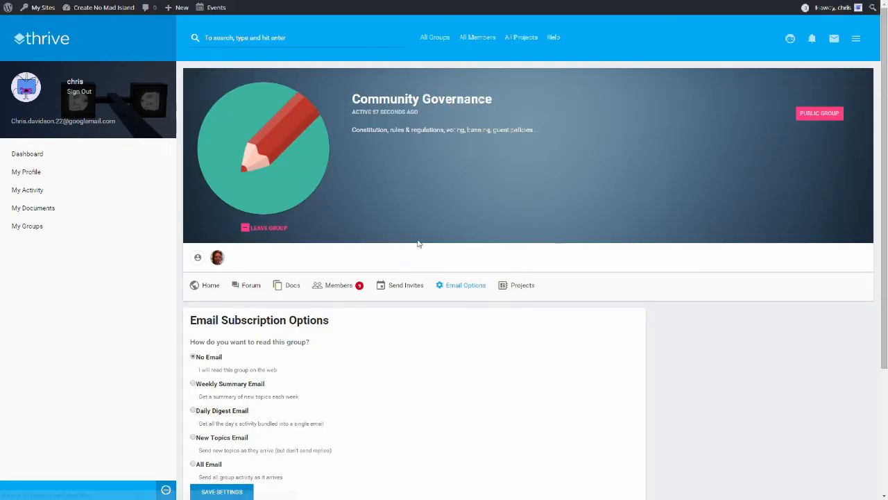
pyautogui.scroll(-1, 418, 242)
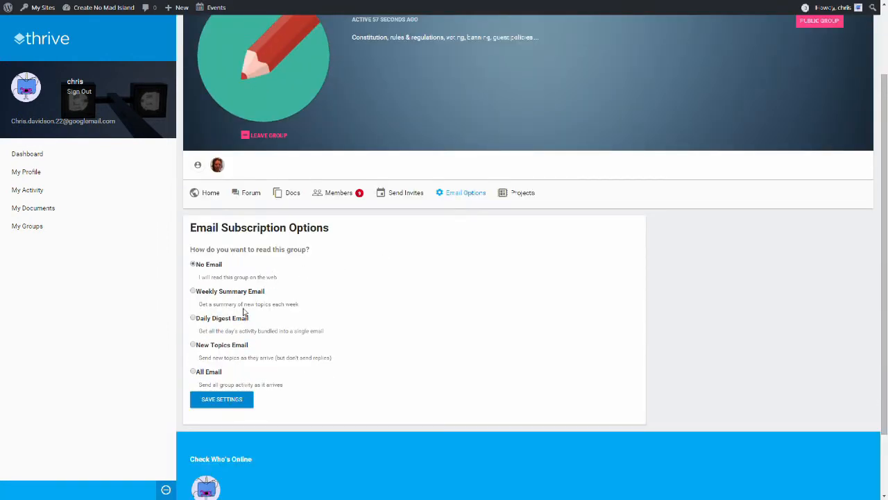
pyautogui.click(194, 293)
pyautogui.scroll(-1, 279, 326)
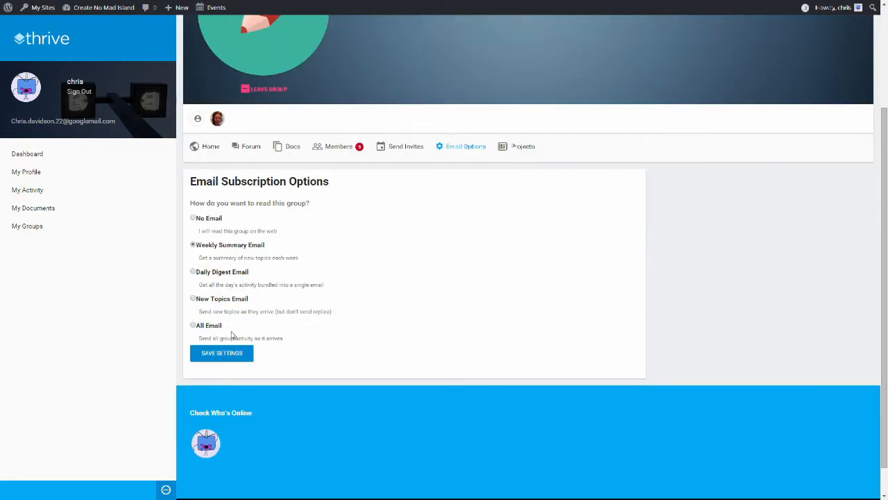
pyautogui.click(194, 326)
# View the group's page for sending invites and look through its list of members
pyautogui.click(404, 152)
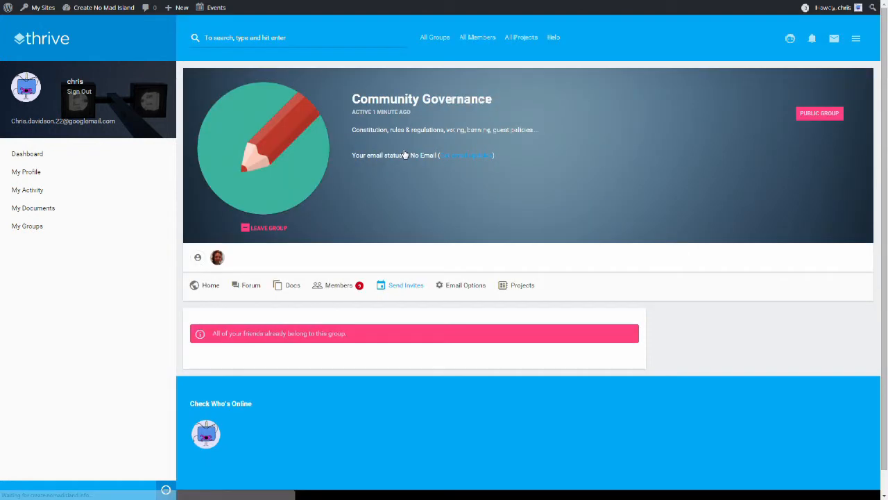
pyautogui.click(342, 292)
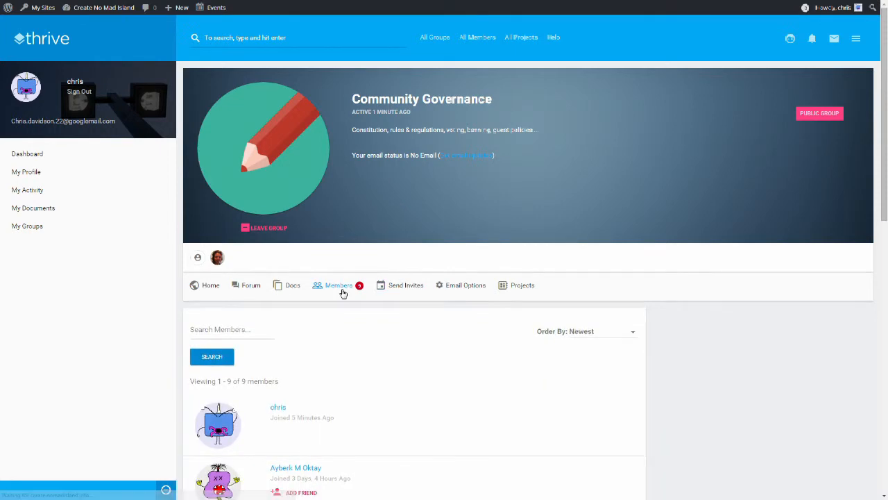
pyautogui.scroll(-3, 343, 294)
pyautogui.scroll(-2, 343, 293)
pyautogui.scroll(5, 341, 292)
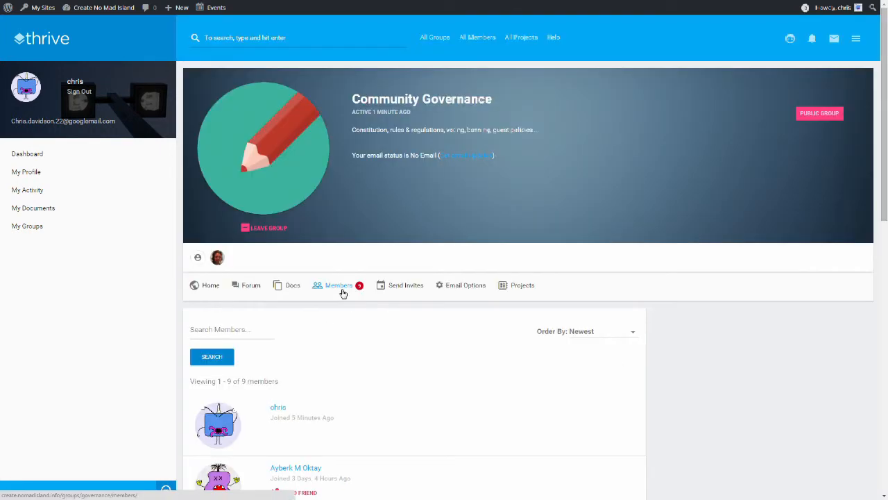